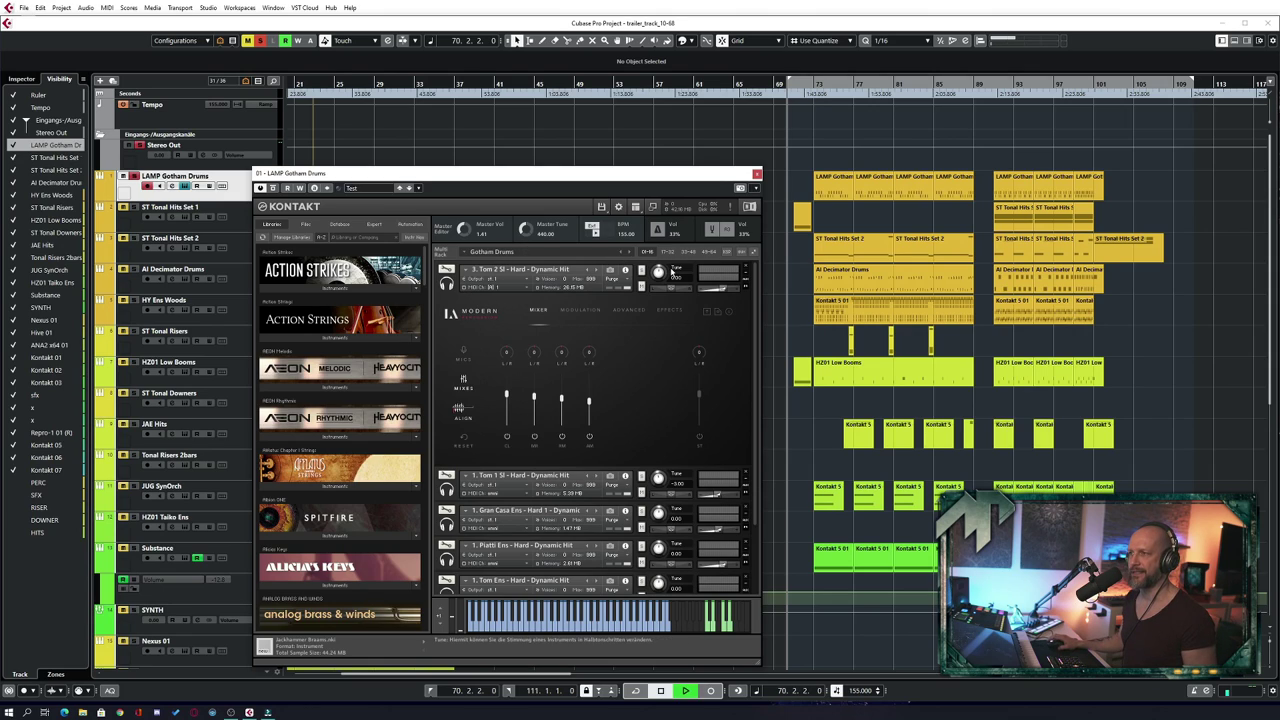
Step: Open the selected LAMP Gotham Drums parts from bar 73 in the key editor and listen to their pattern
click(757, 174)
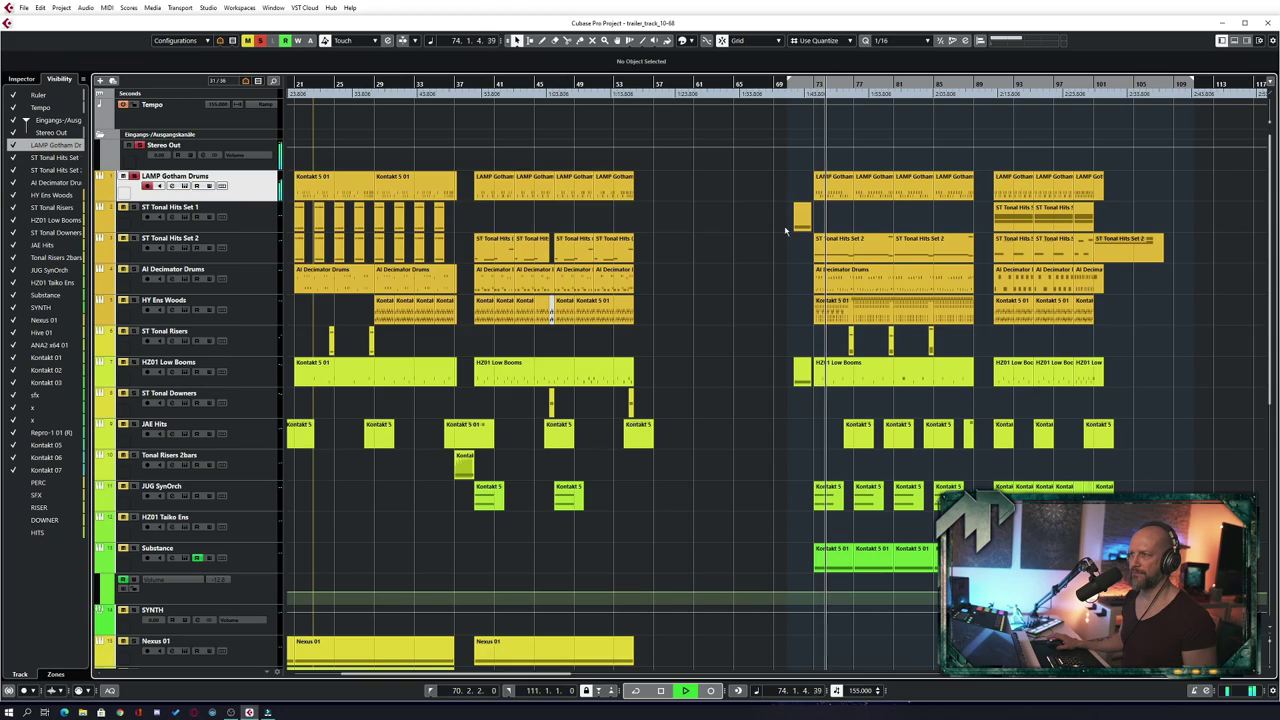
click(824, 192)
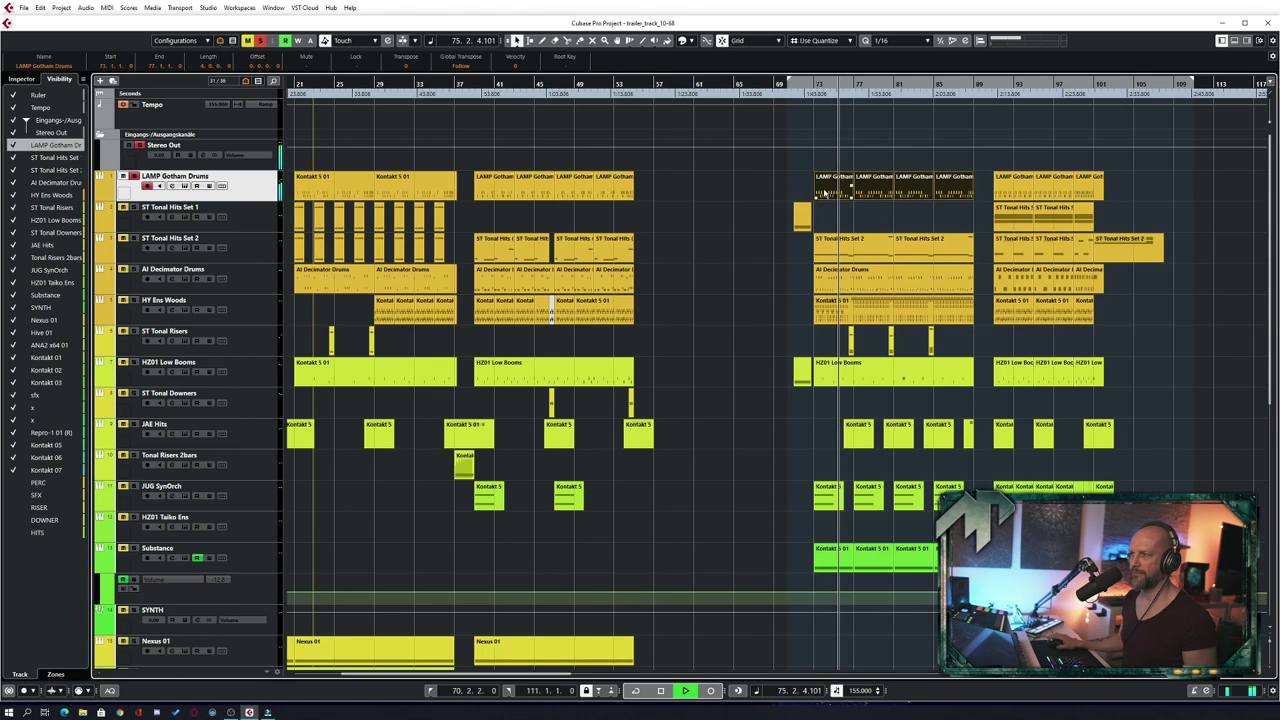
double_click(824, 192)
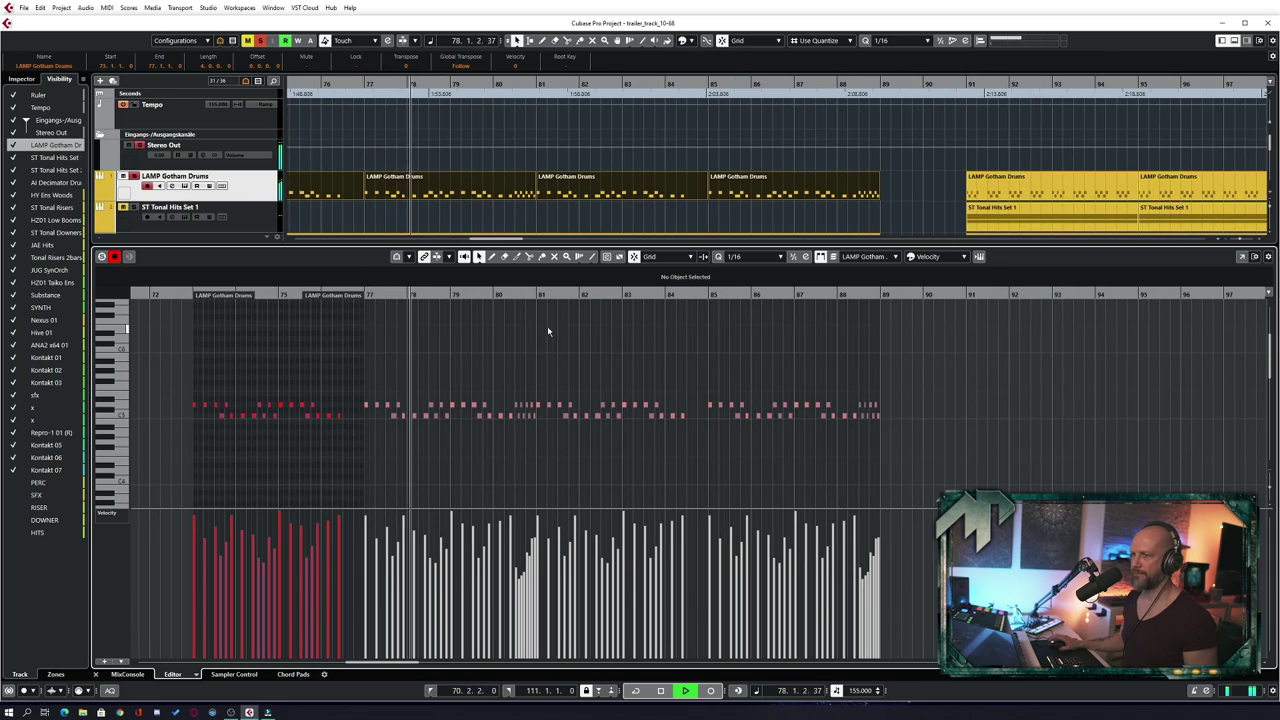
click(426, 343)
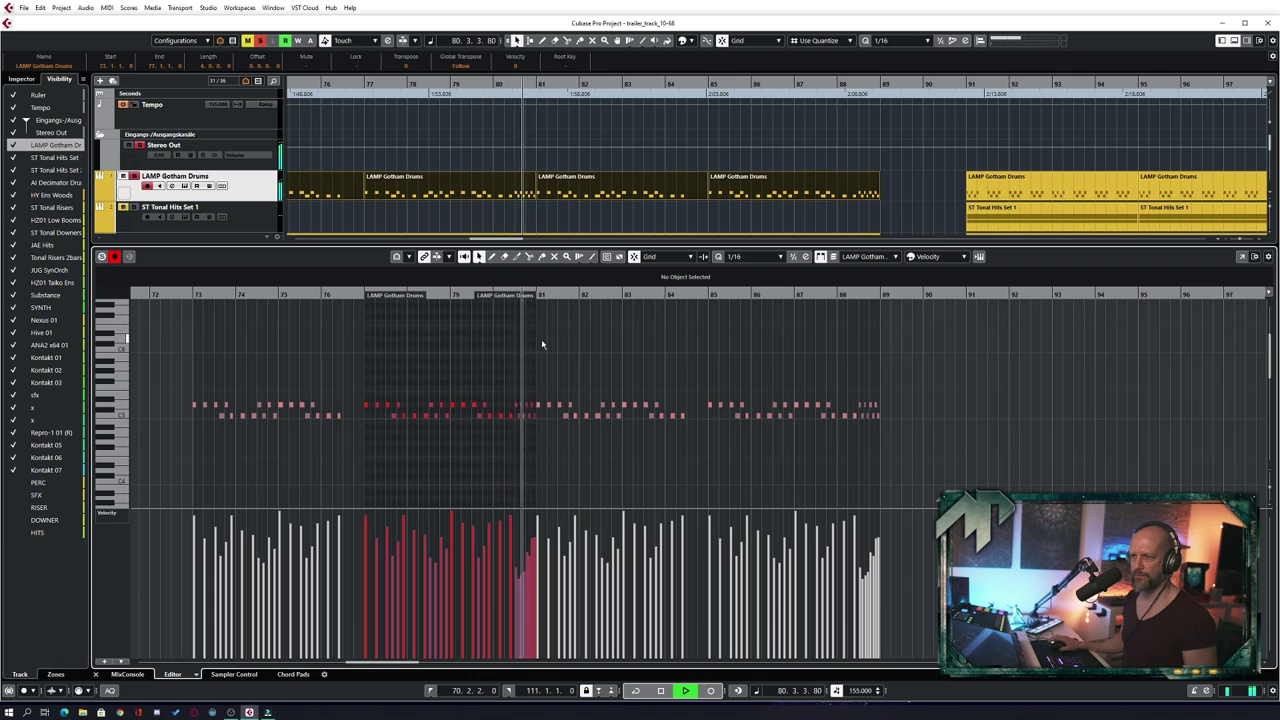
key(space)
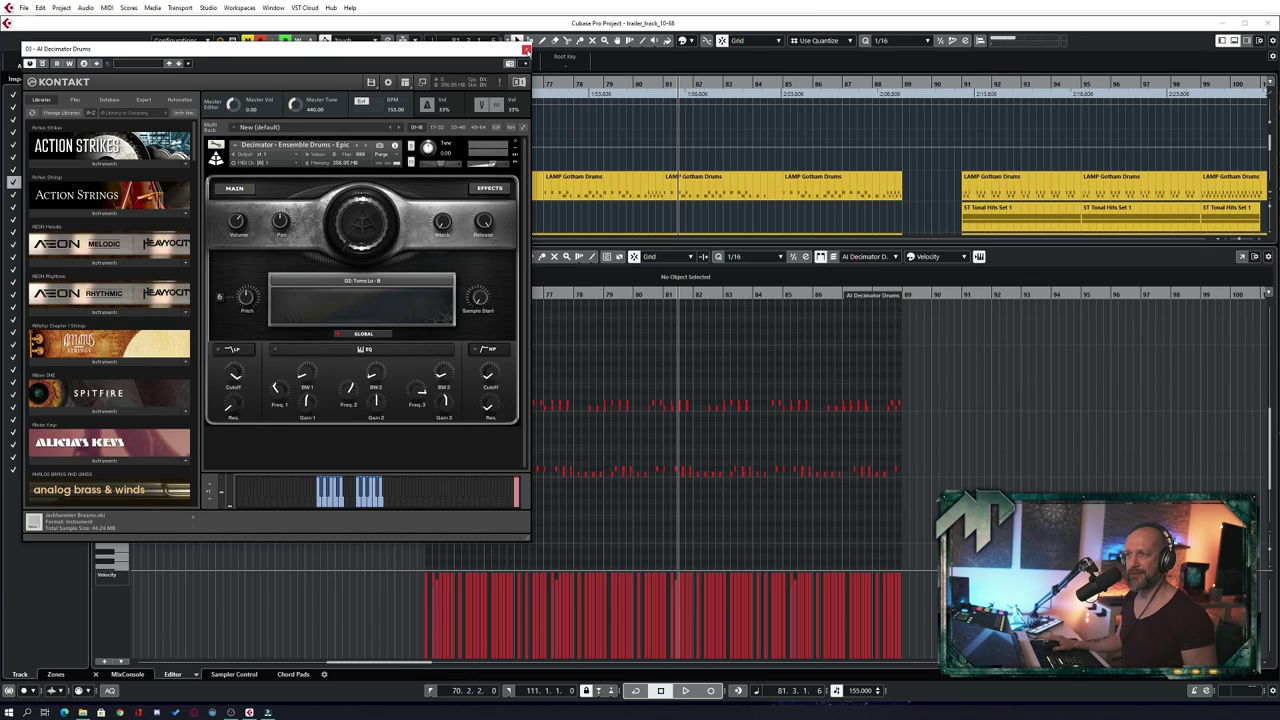
Step: Close the AI Decimator Drums instrument and play back that track's part alongside its notes in the key editor
click(527, 48)
key(space)
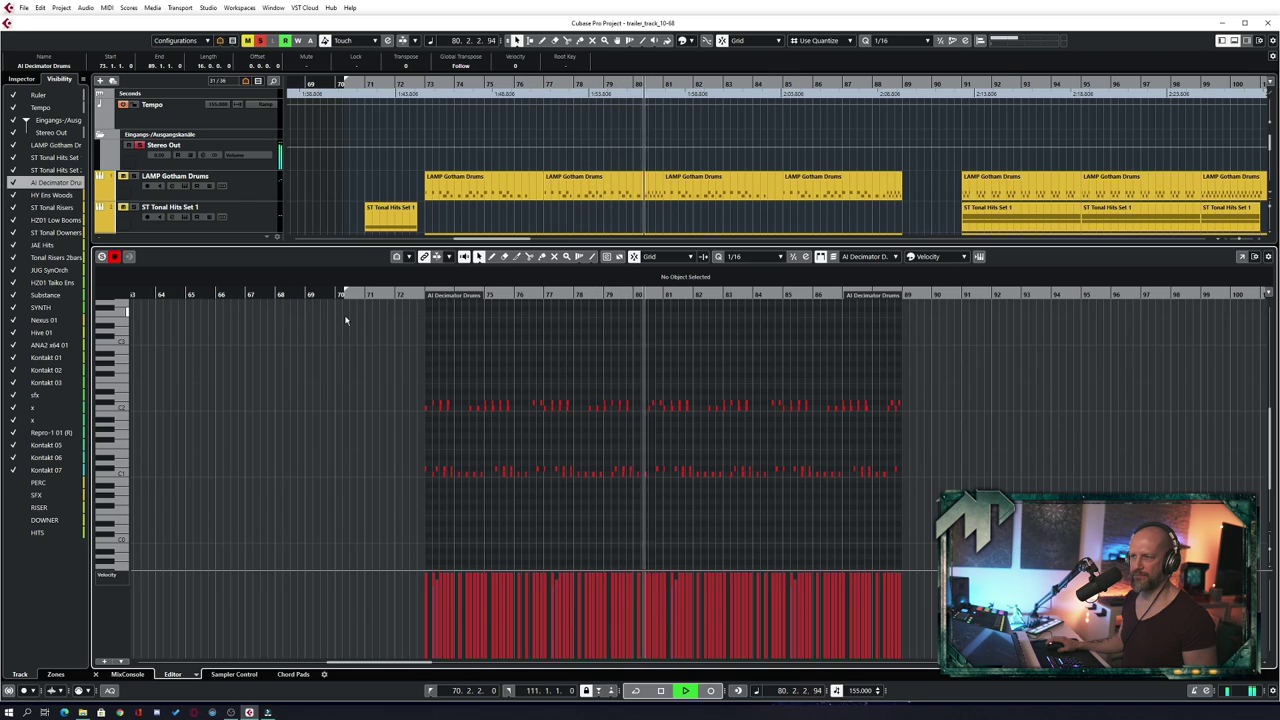
key(space)
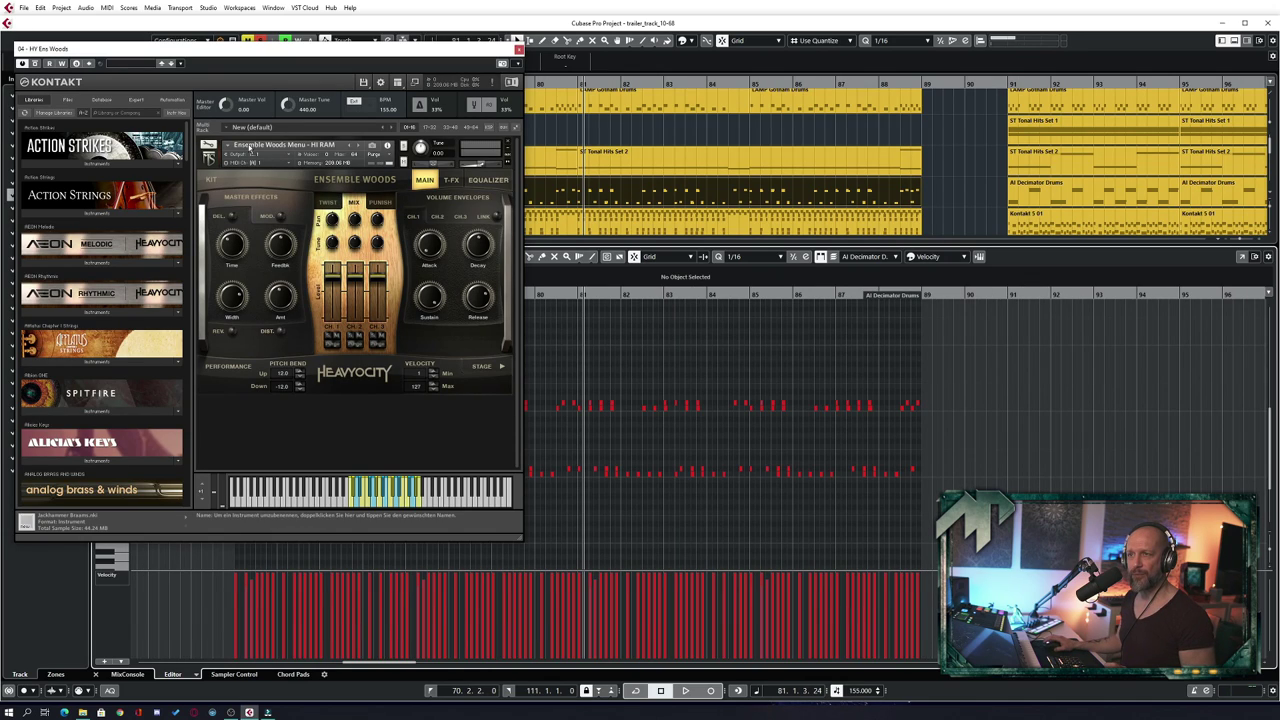
Step: Close the HY Ens Woods instrument and play back from the start of the section at bar 73
click(517, 49)
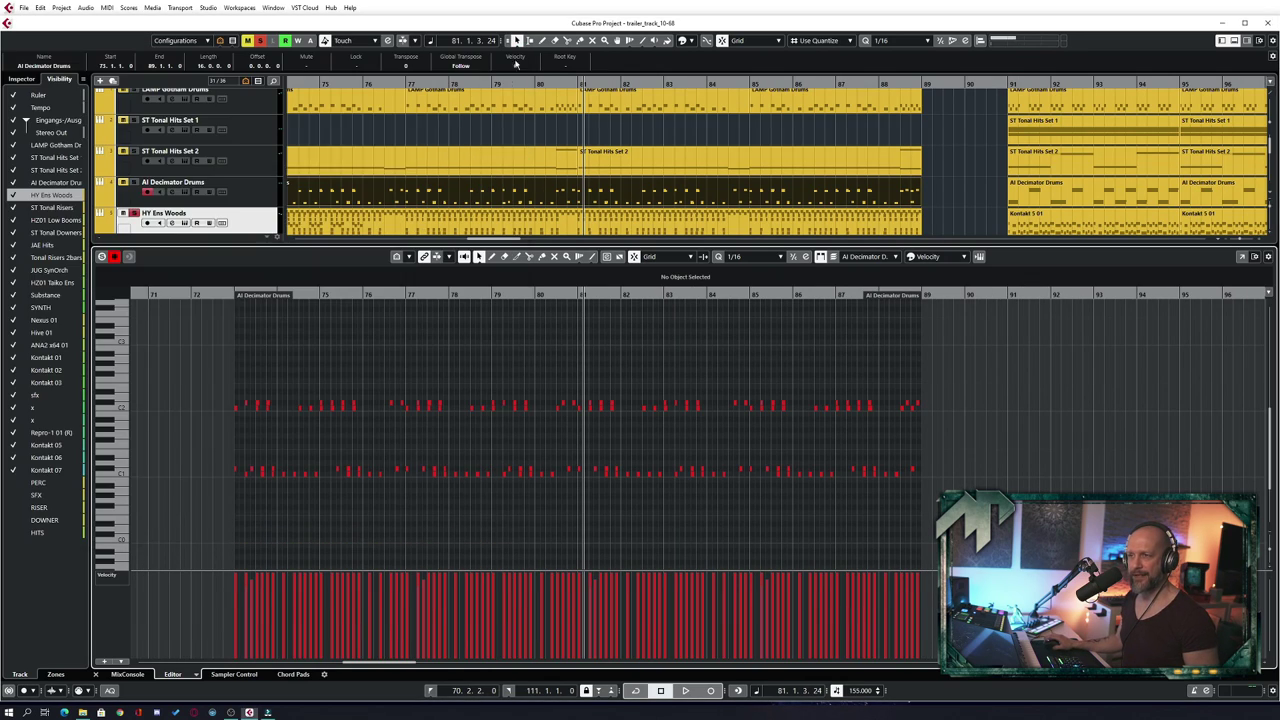
click(228, 295)
key(space)
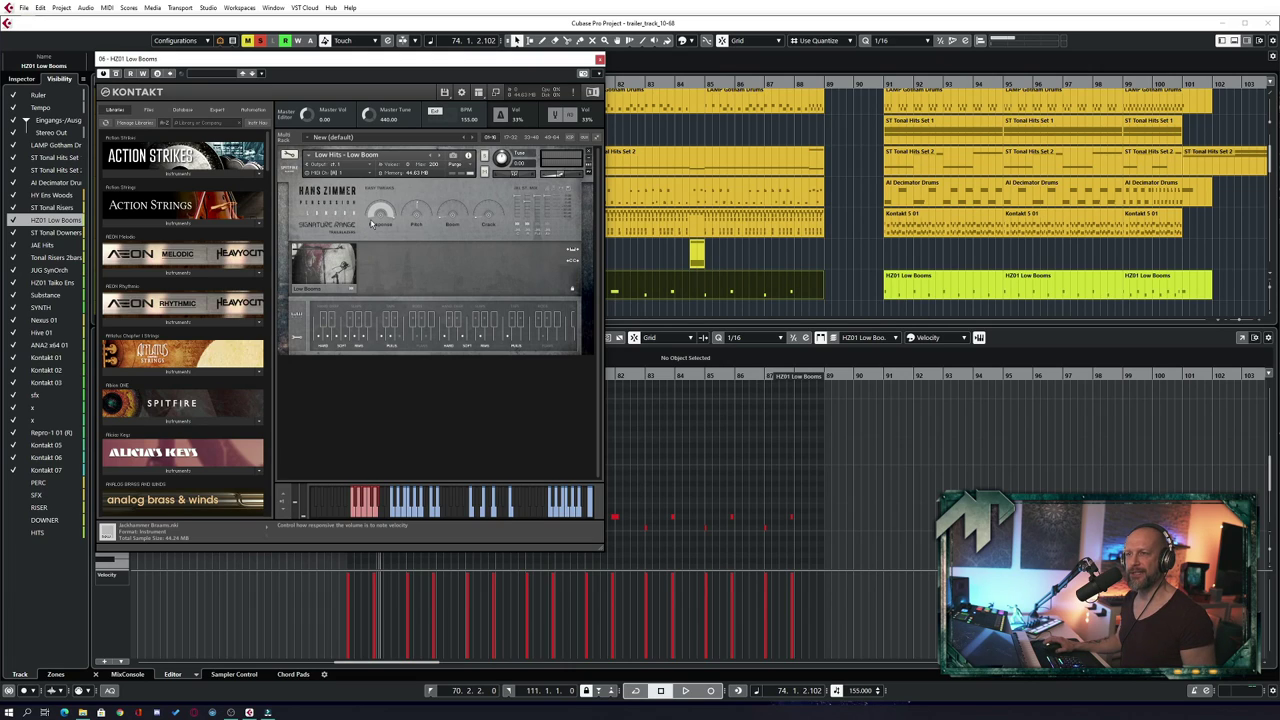
Step: Close the HZ01 Low Booms instrument and audition its part, stopping playback when done
click(599, 61)
key(space)
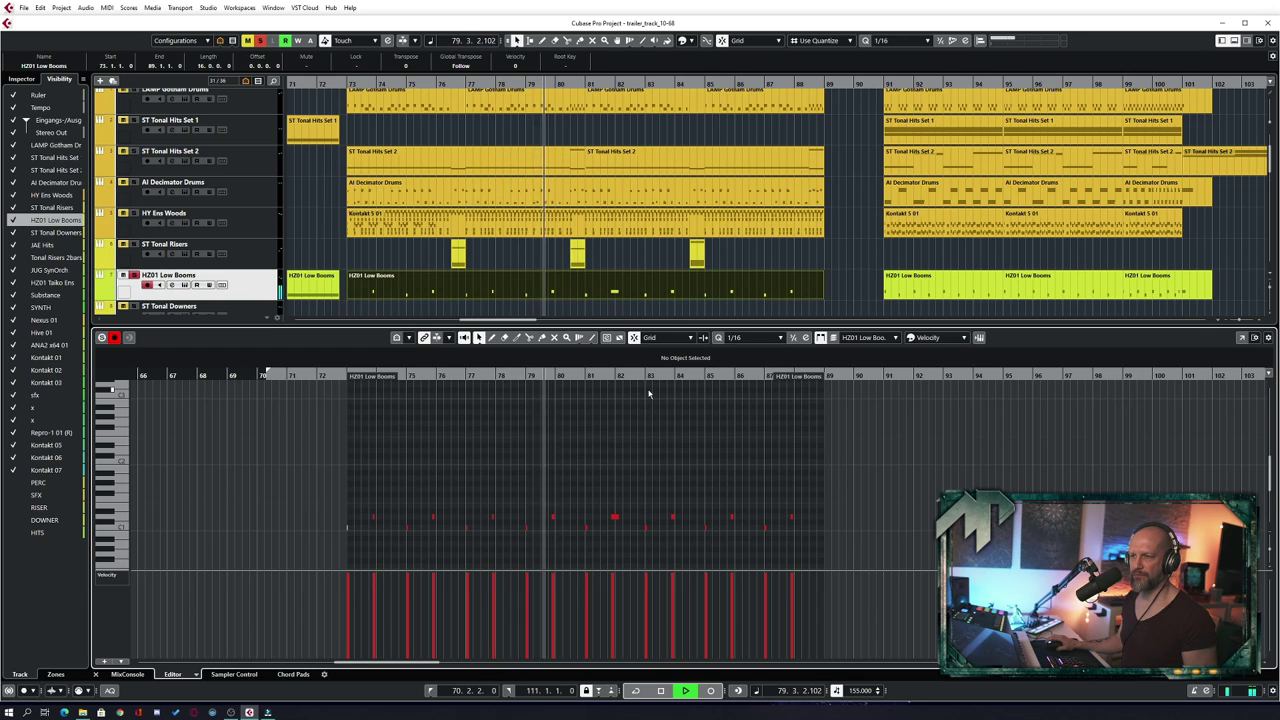
key(space)
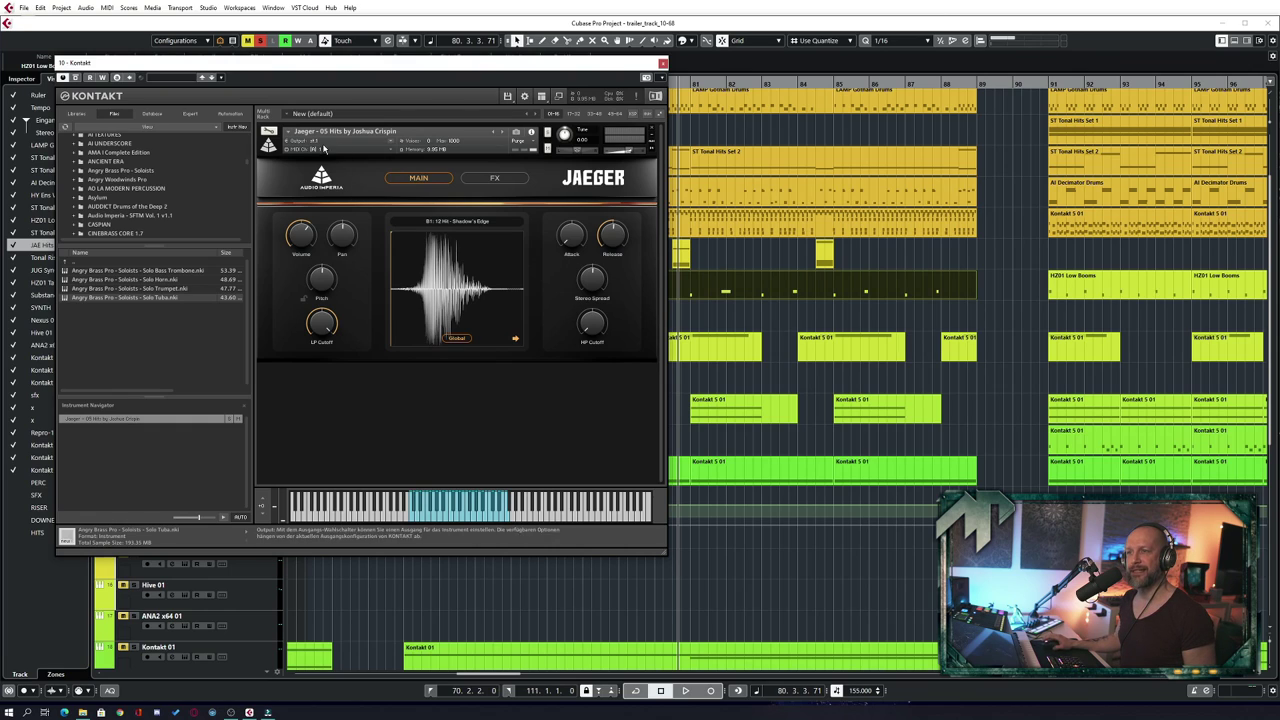
Step: Close the JAE Hits instrument and play back its hits from just before the first one, around bar 76
click(663, 63)
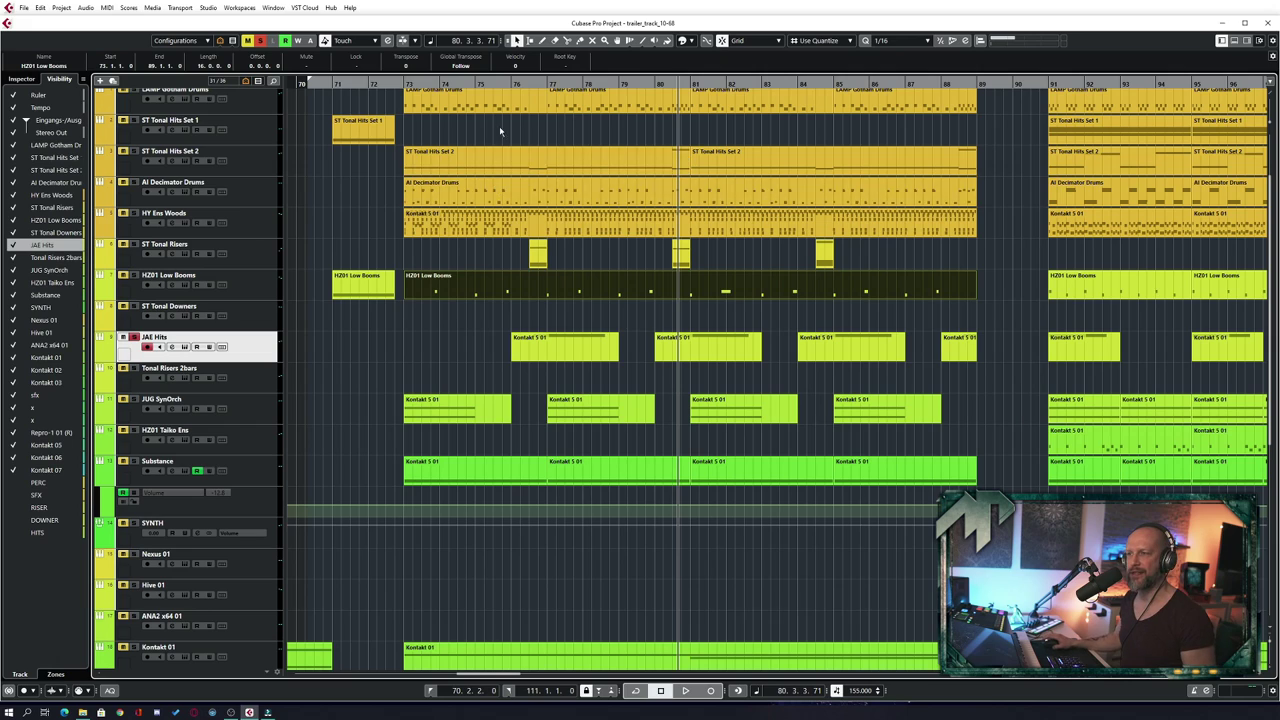
click(540, 83)
key(space)
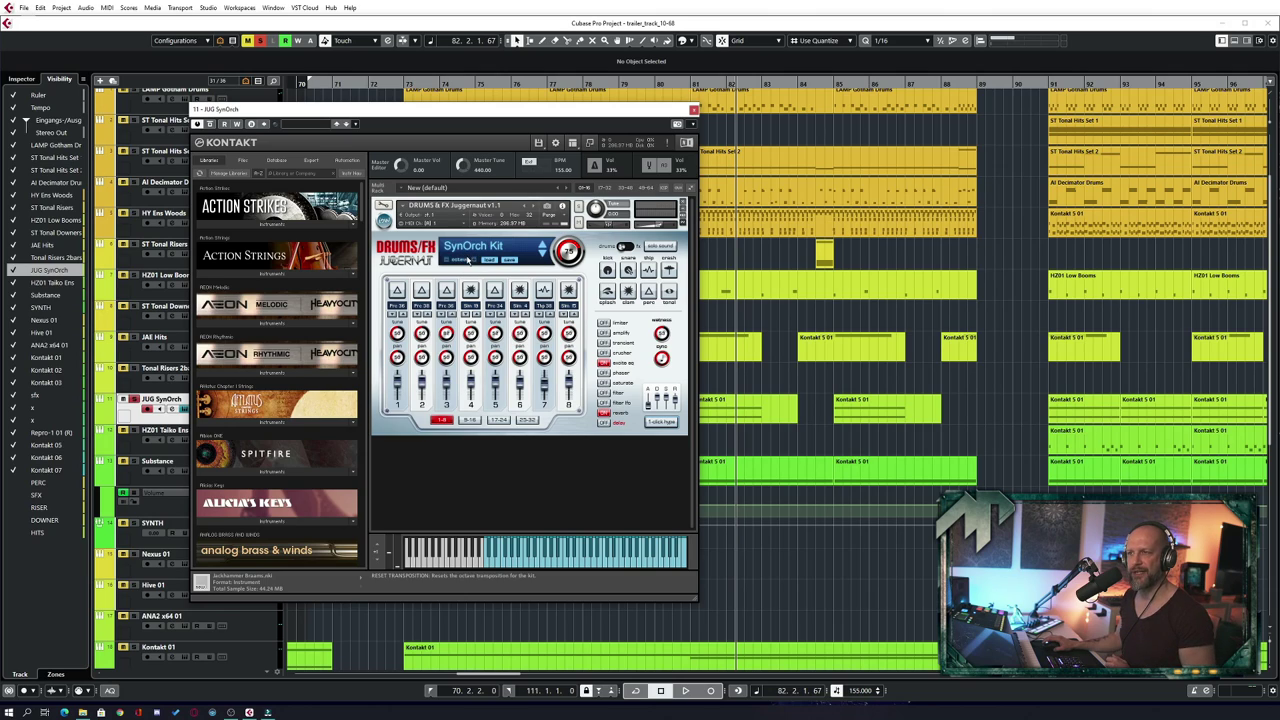
Step: Close the JUG SynOrch instrument, then audition its parts and the Kontakt 02 part from bar 73
key(Escape)
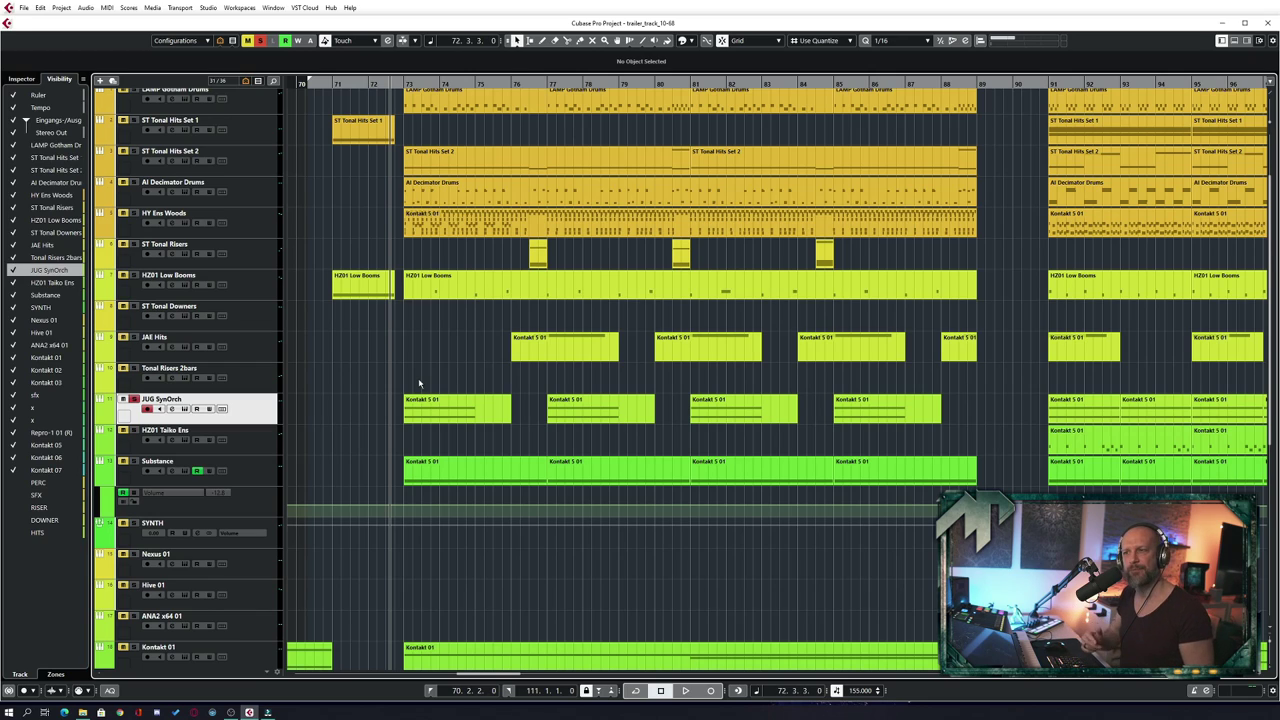
key(space)
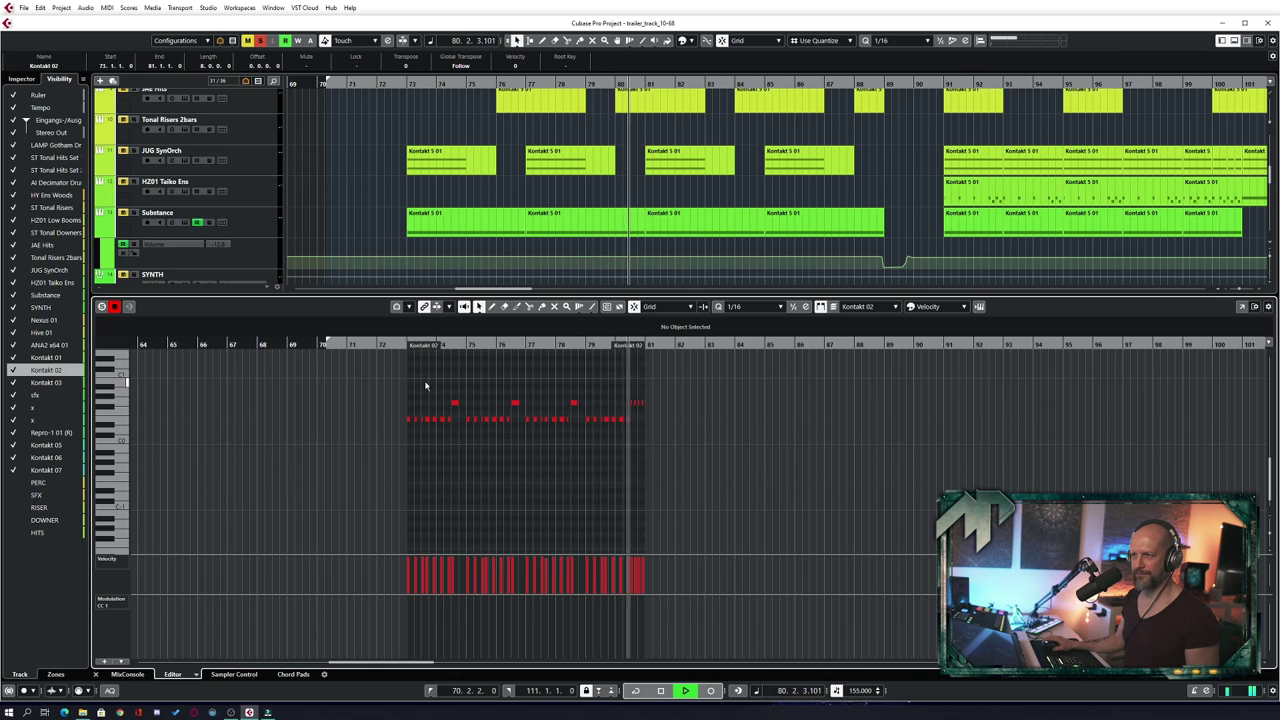
key(space)
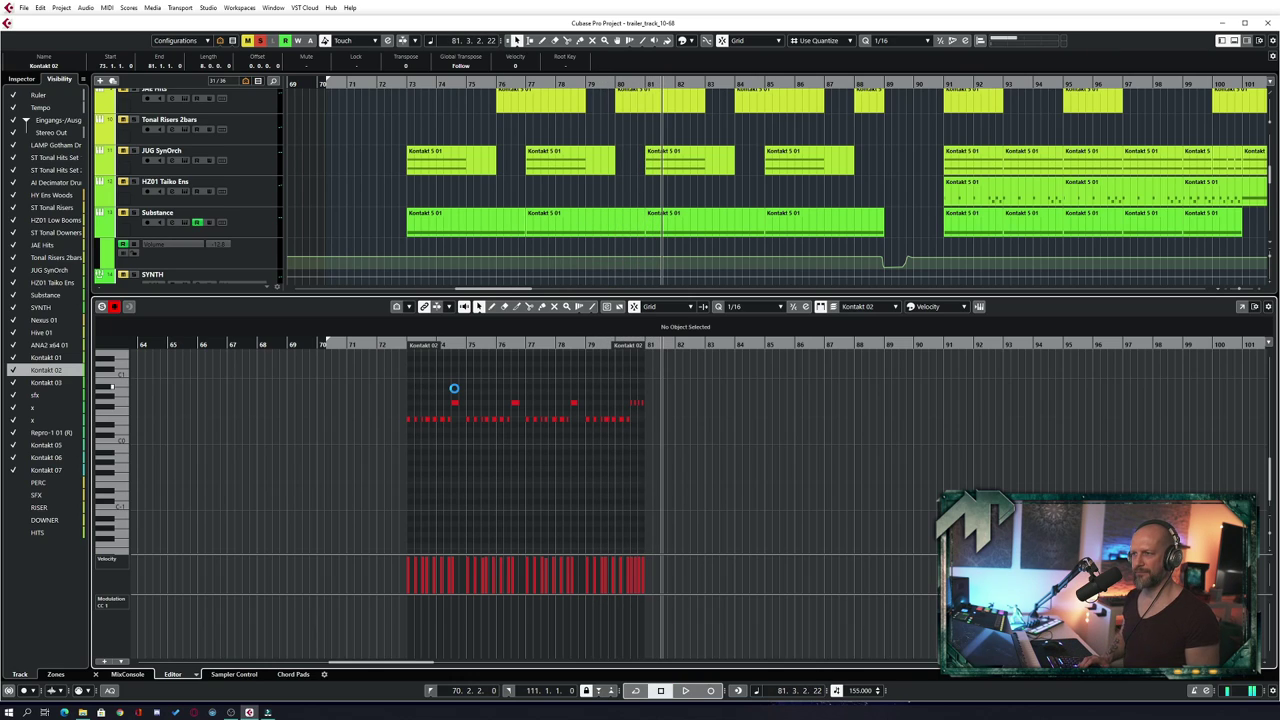
Step: Show the channel inserts in the lower-zone MixConsole and solo the LAMP Gotham Drums track
key(ctrl+alt+e)
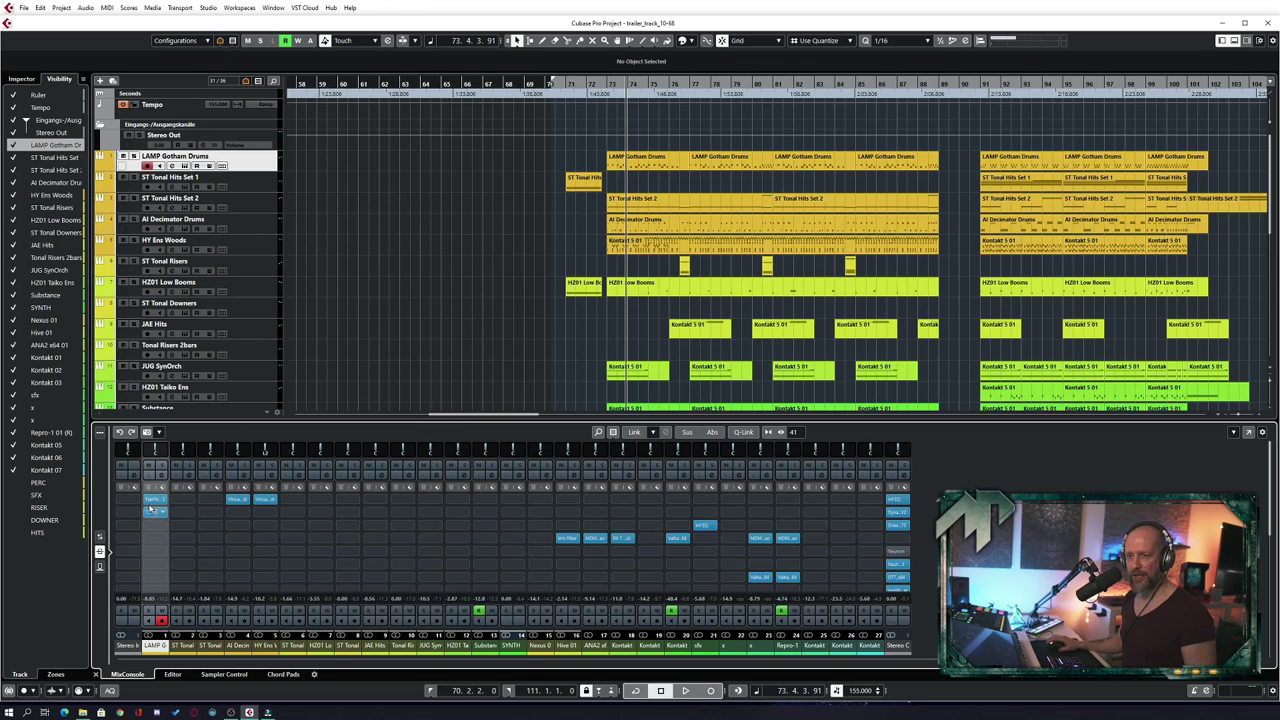
click(100, 537)
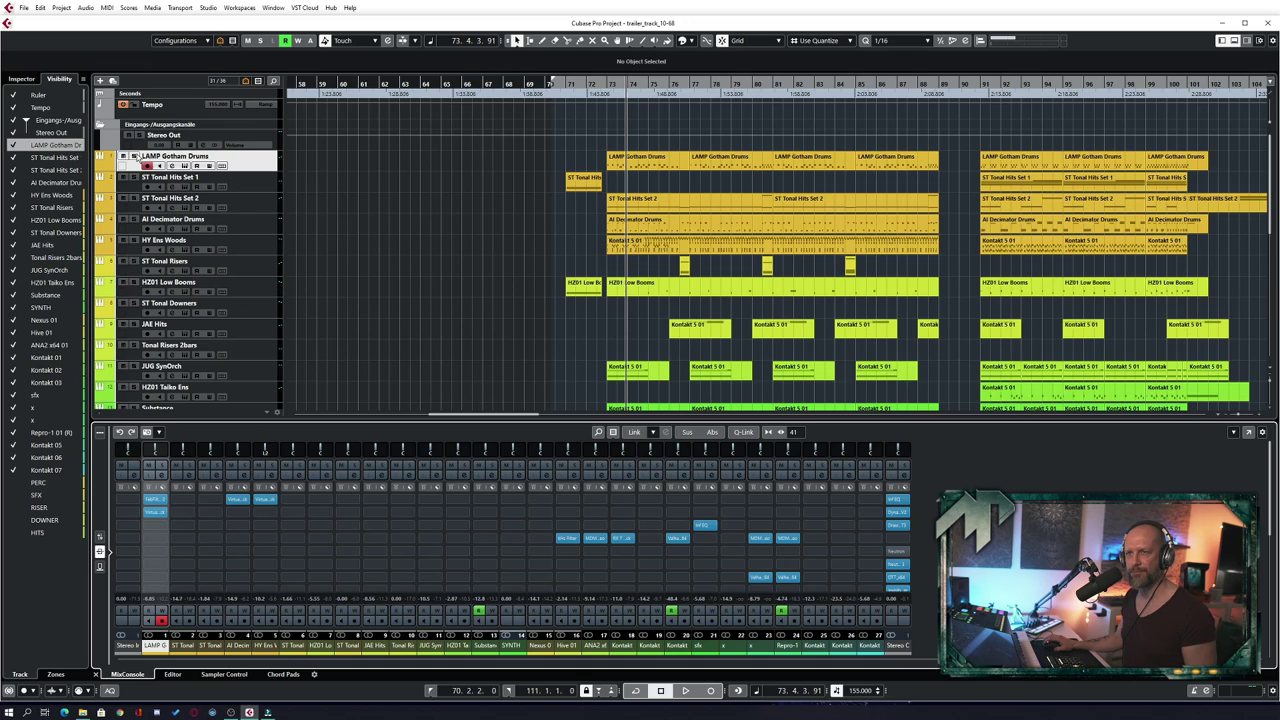
click(133, 157)
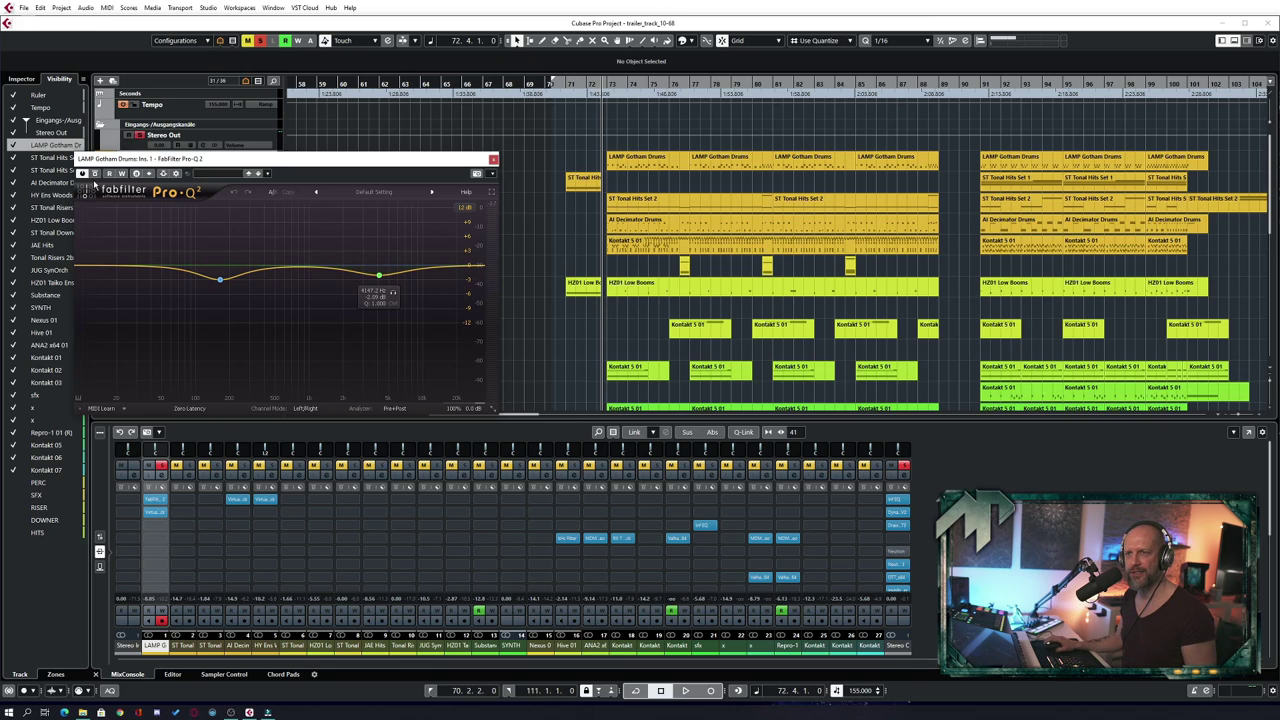
Step: Compare the LAMP Gotham Drums with the FabFilter Pro-Q 2 insert bypassed and active, and close the equalizer
key(space)
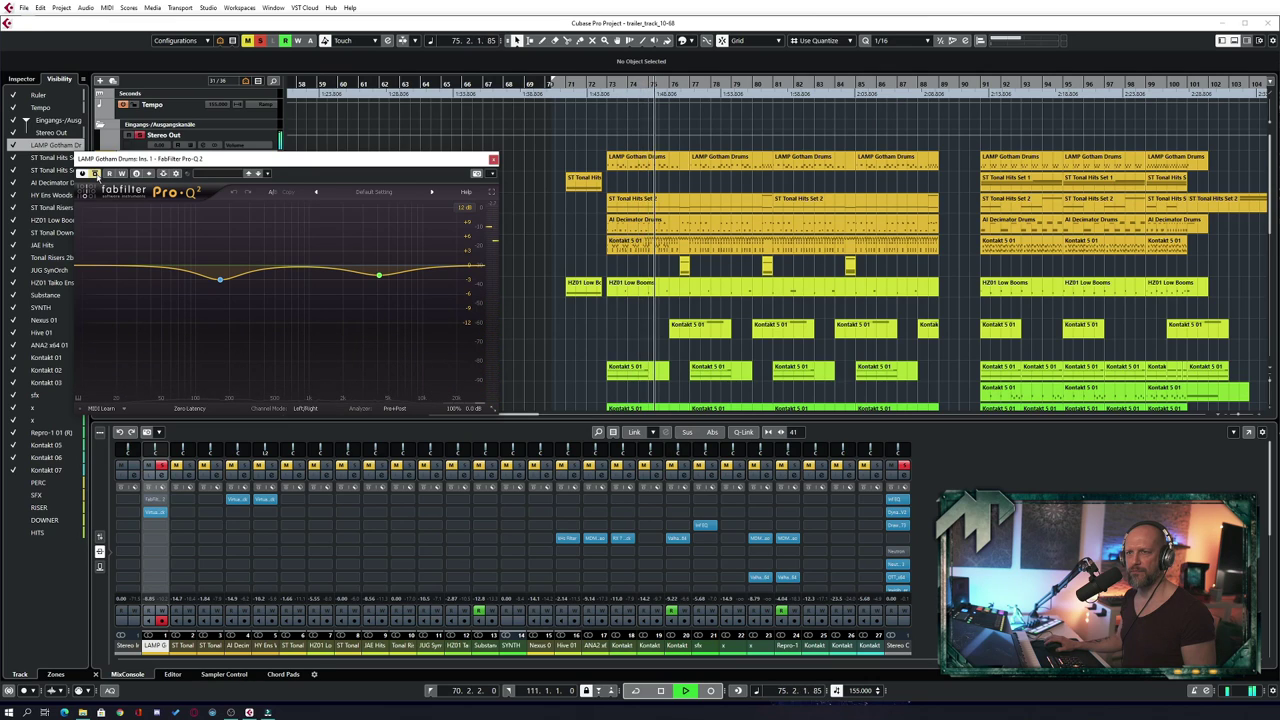
click(95, 174)
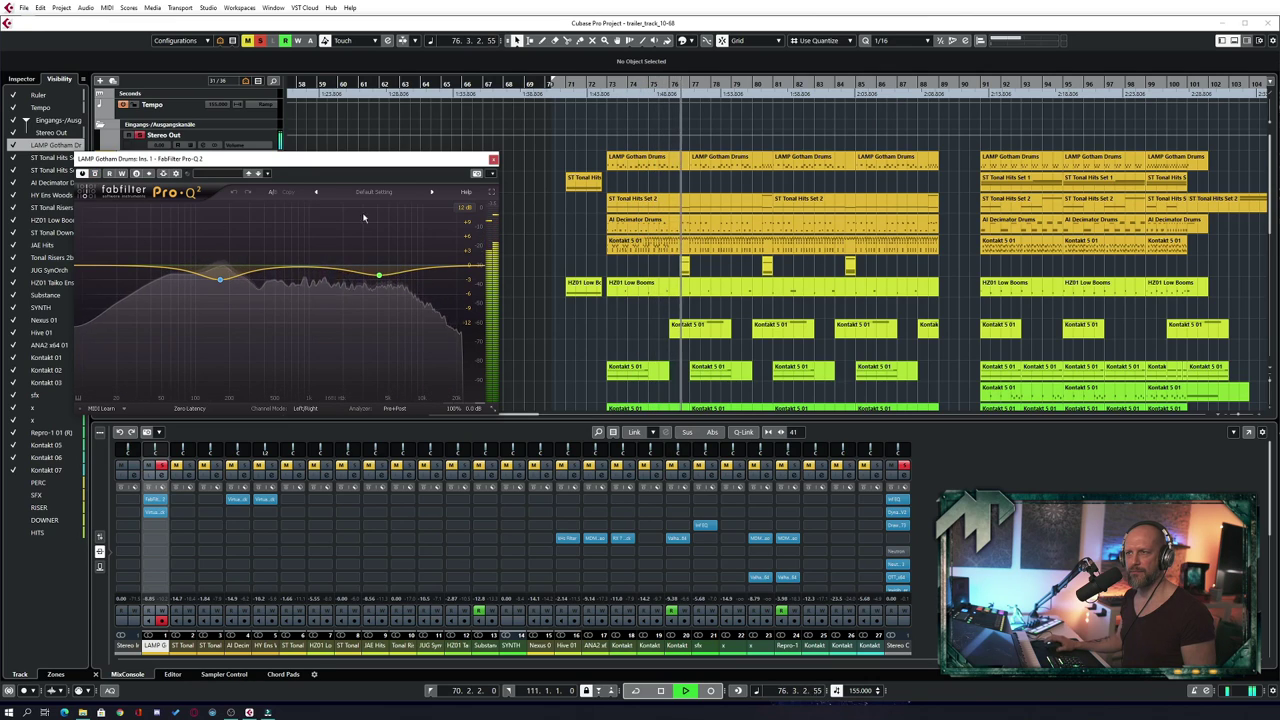
click(492, 159)
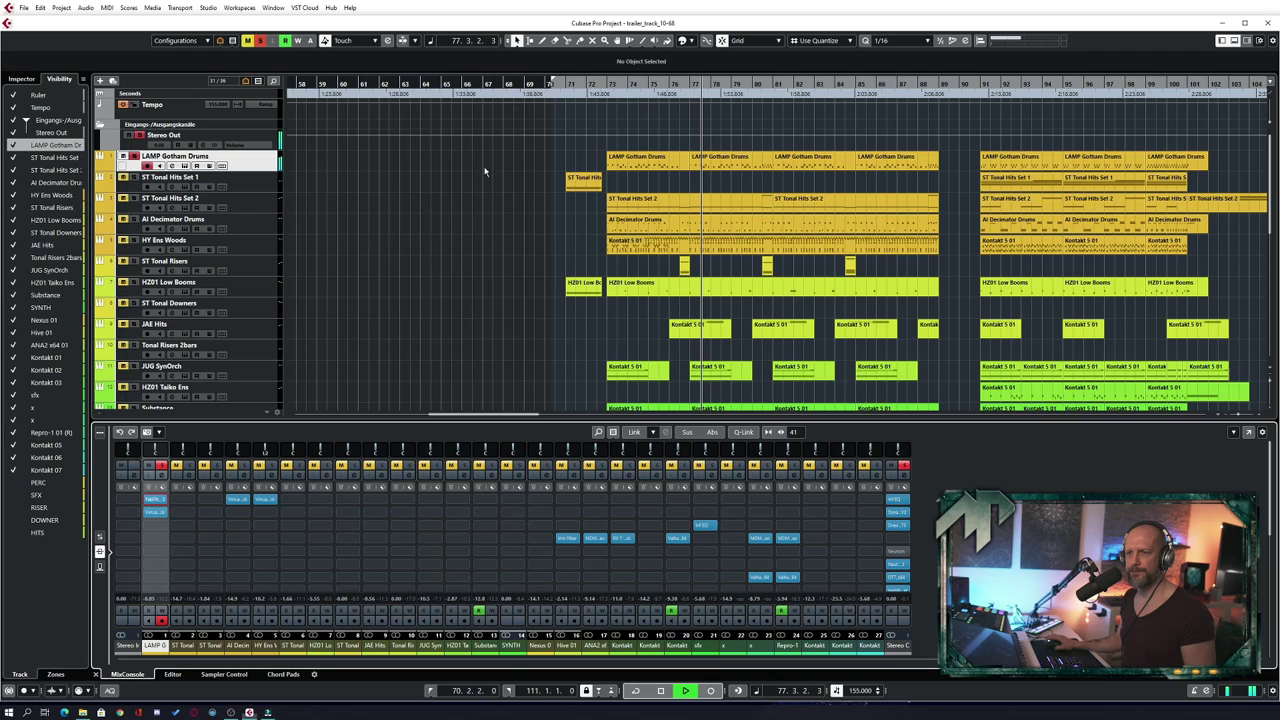
Step: Audition the Virtual Mix Rack compressors on the LAMP Gotham Drums, AI Decimator Drums and HY Ens Woods tracks
click(155, 513)
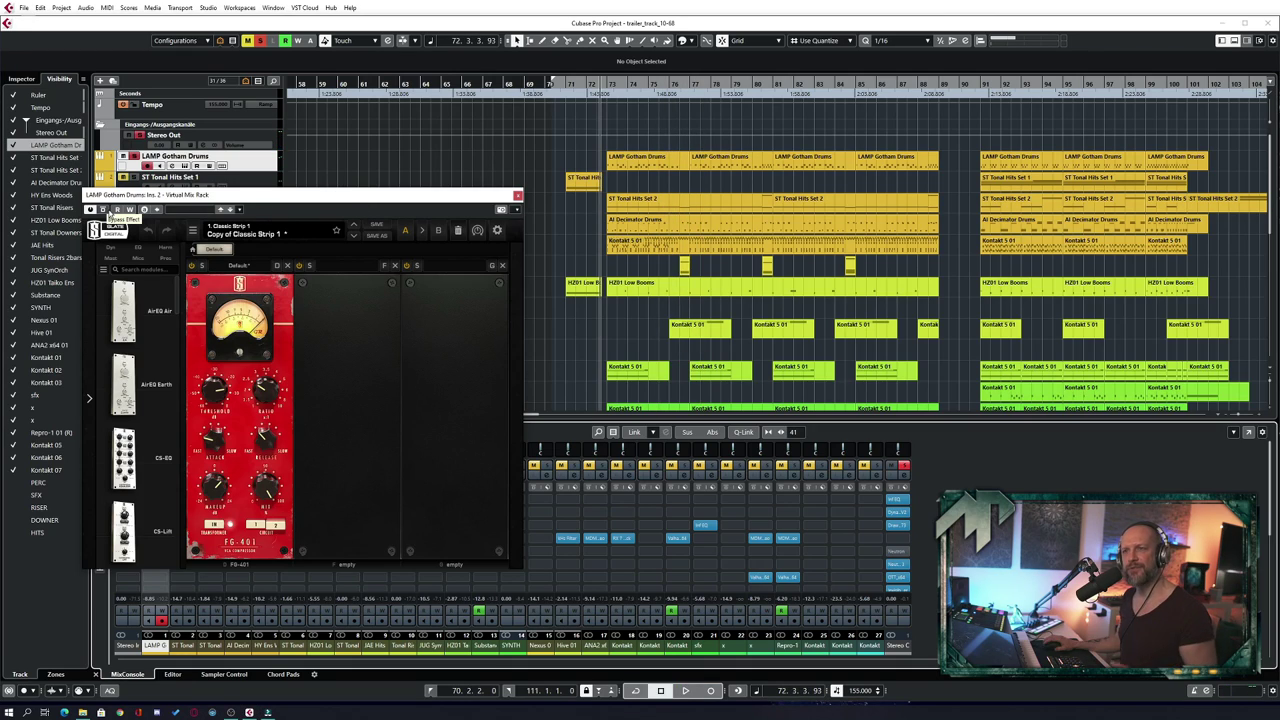
key(space)
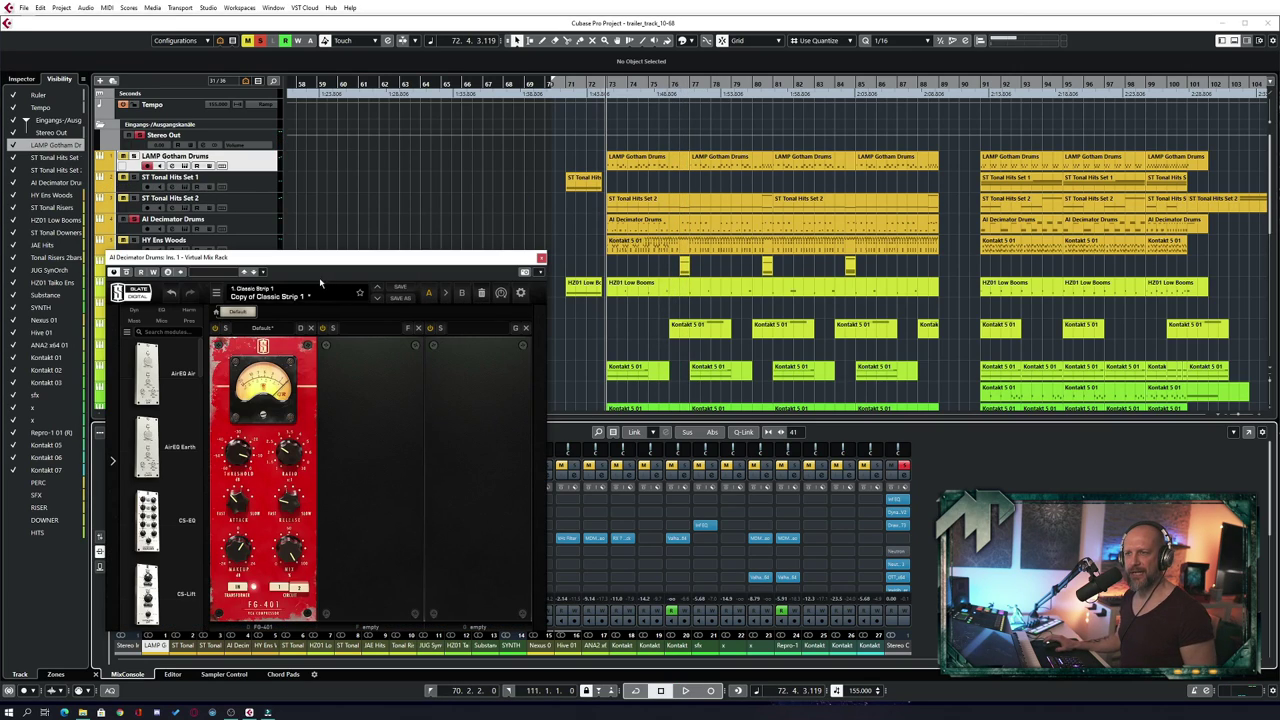
key(space)
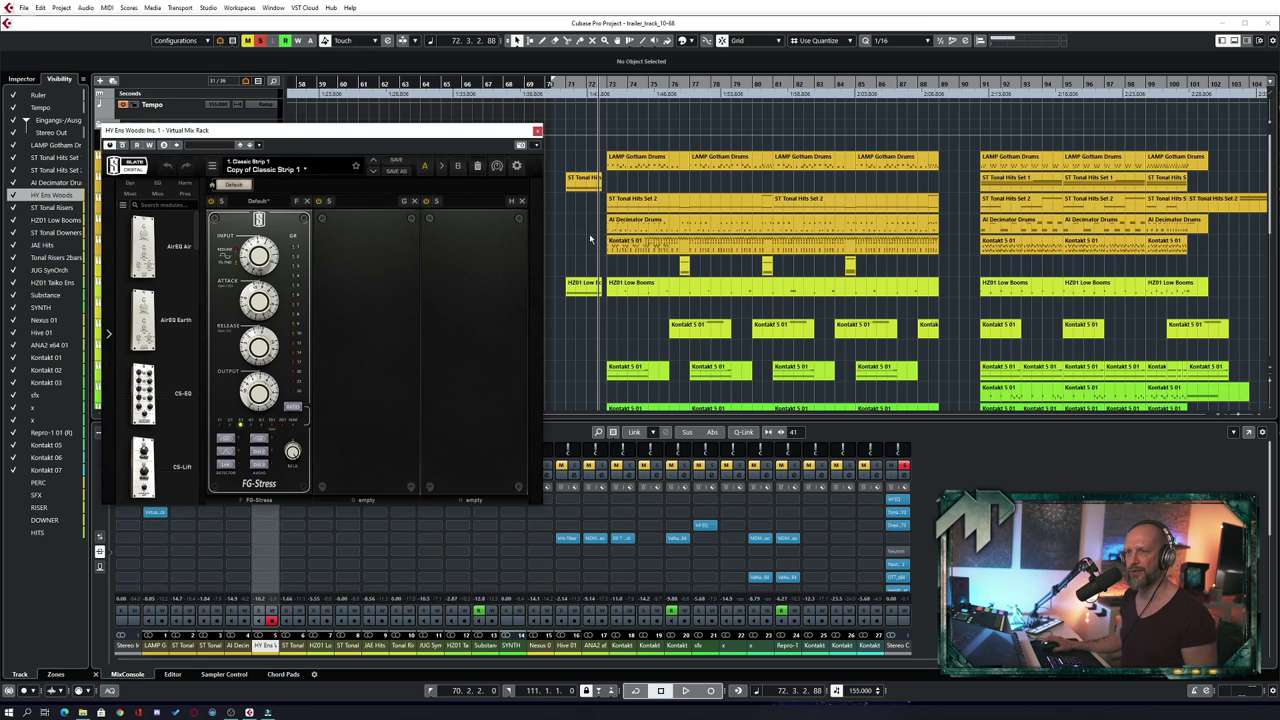
key(space)
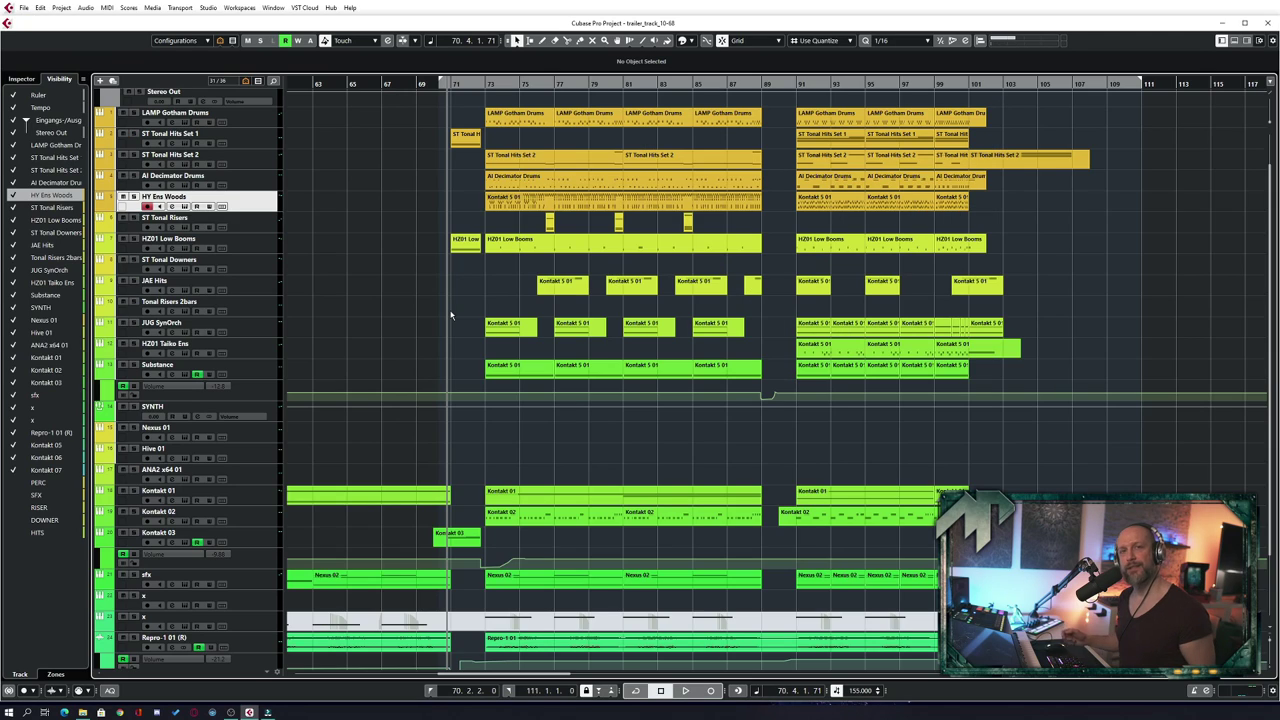
Step: Play back the full arrangement with all tracks from about bar 70 to bar 89, then stop
key(space)
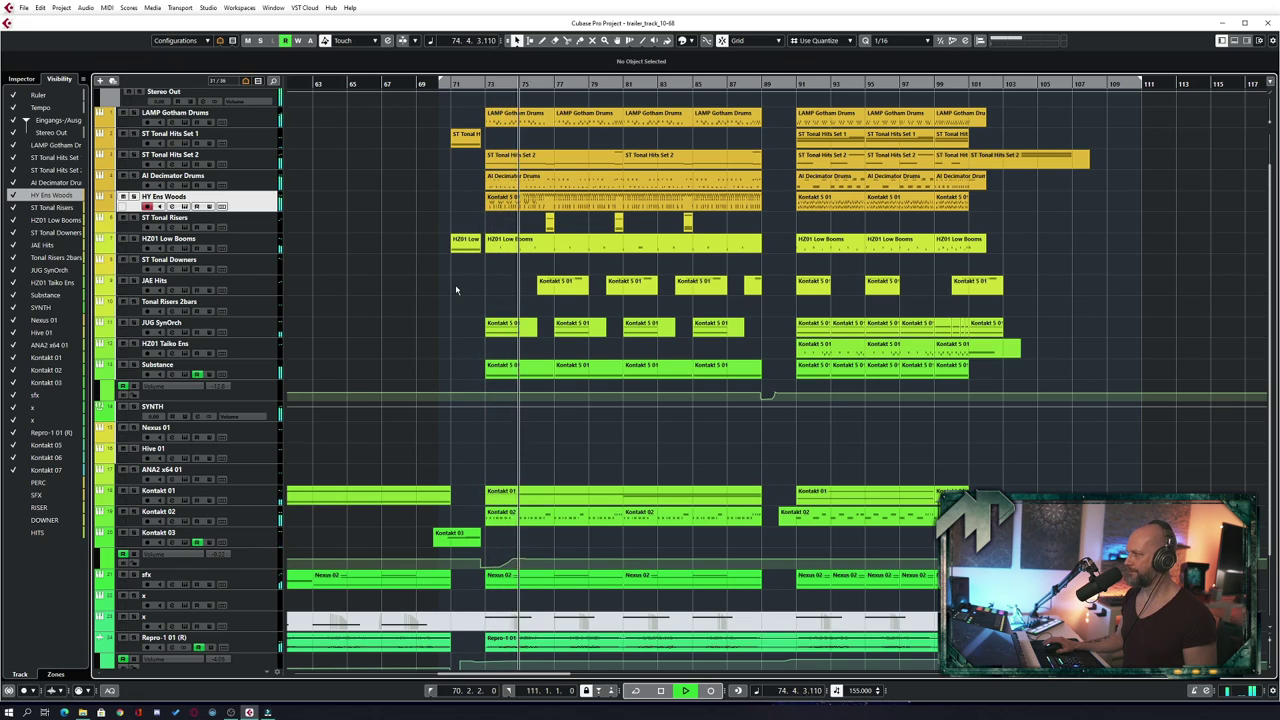
key(h)
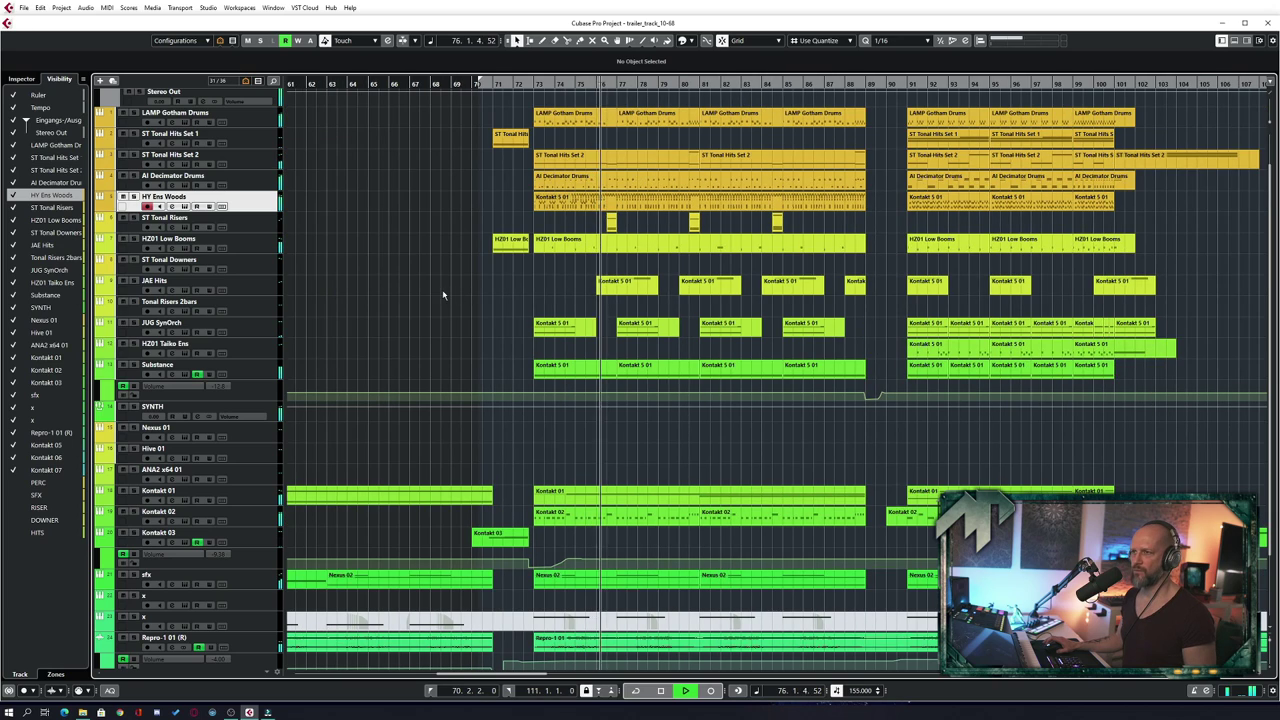
scroll(441, 290, right, 2)
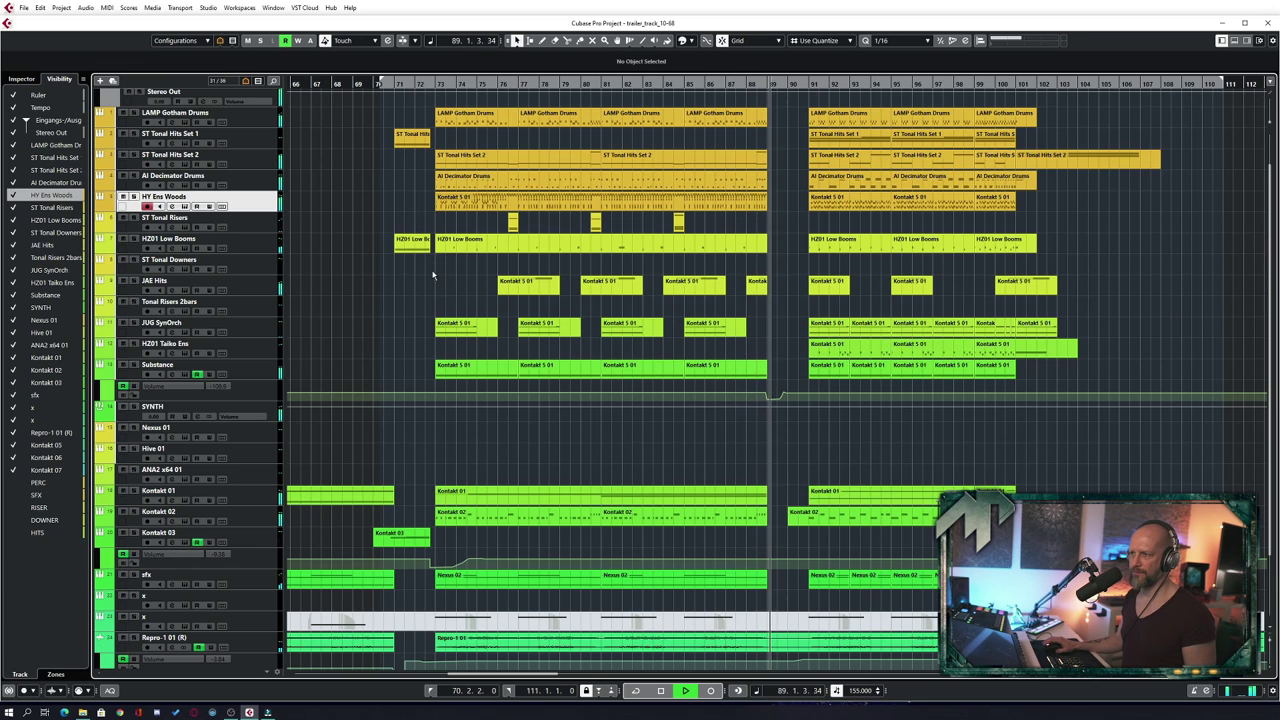
key(space)
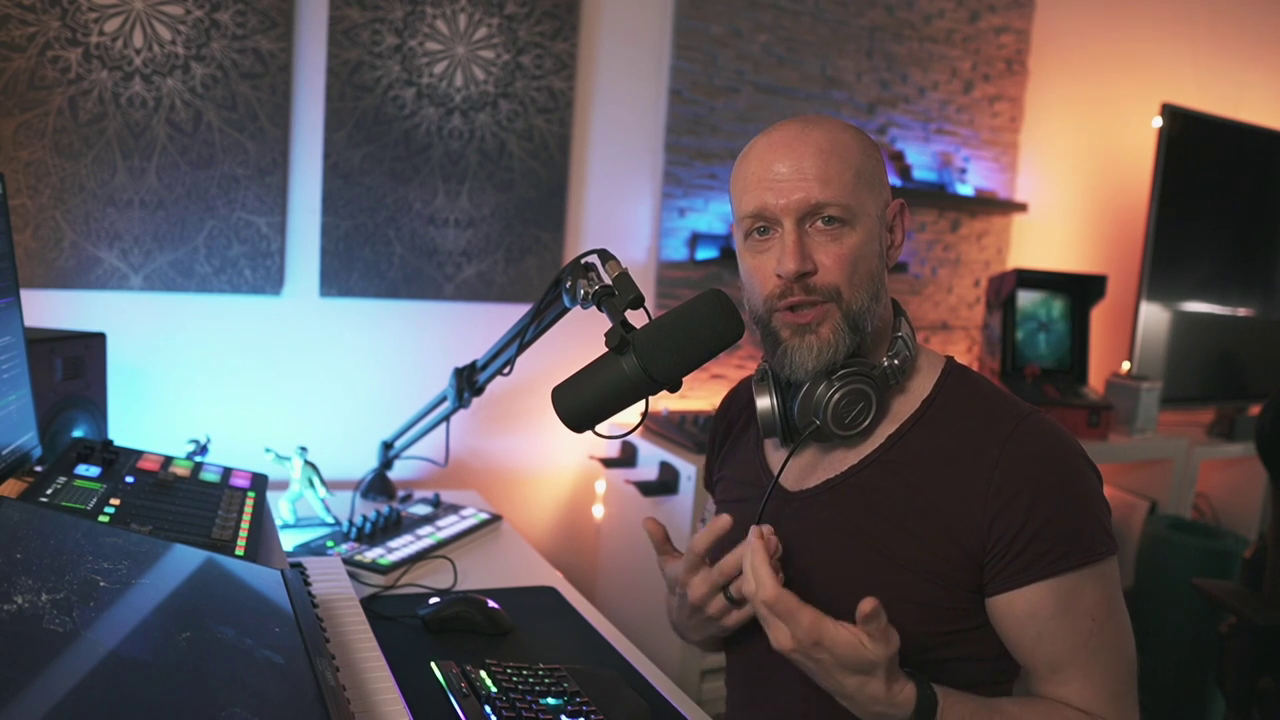